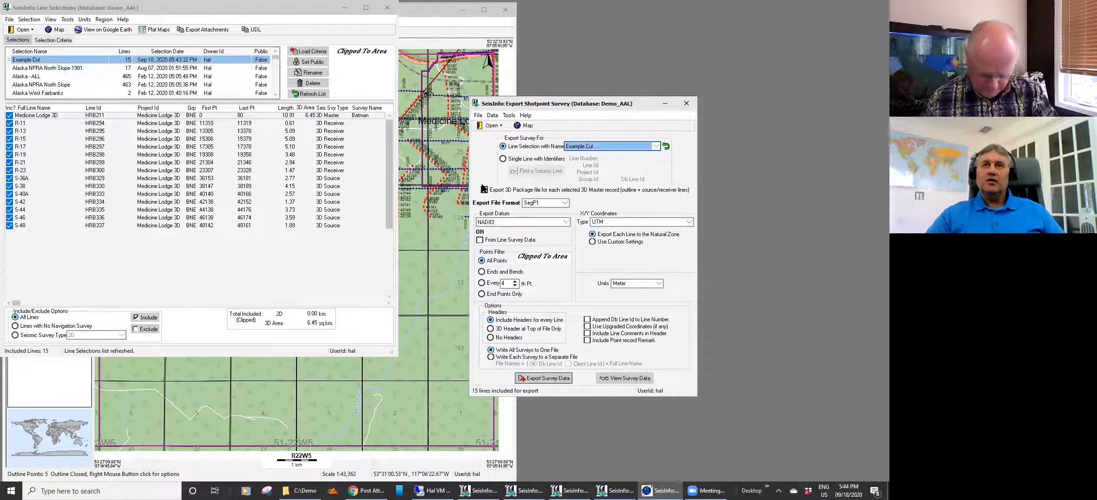
- Set the shotpoint survey export to take its datum from line survey data, and start exporting to C:\Demo
click(480, 241)
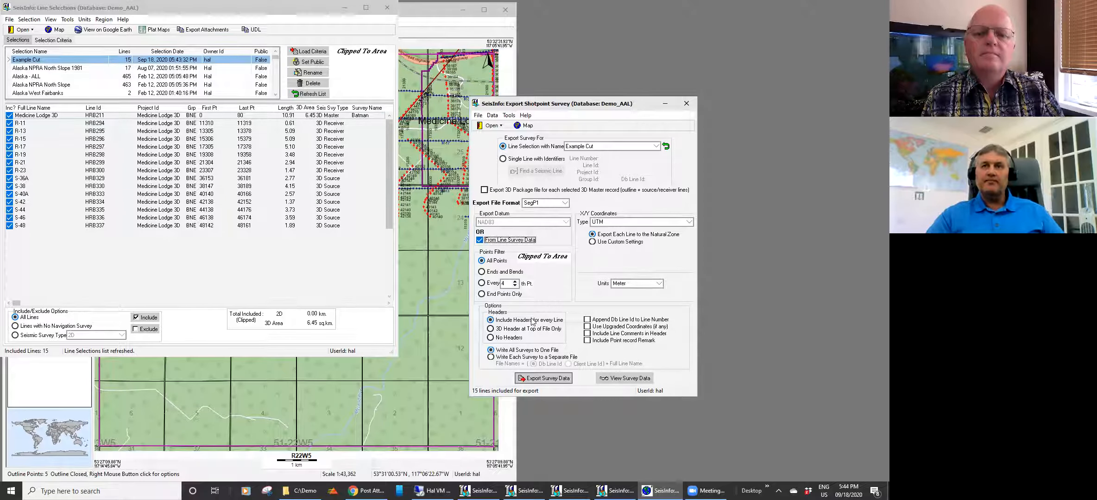
click(543, 379)
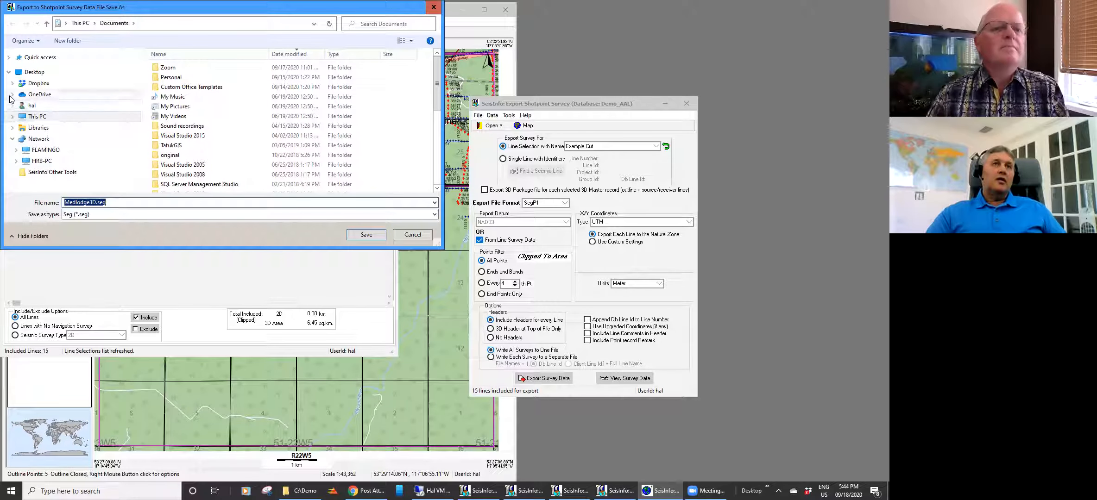
click(12, 119)
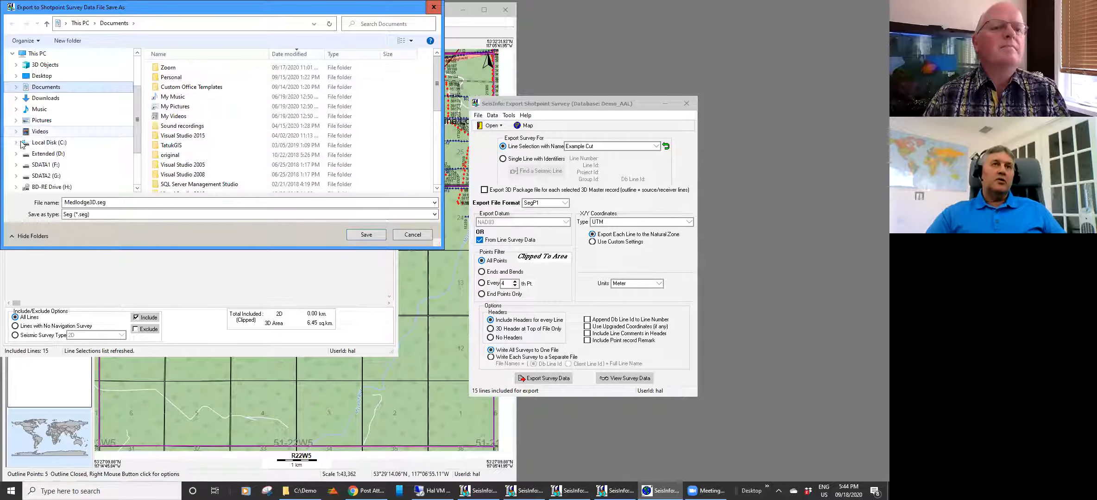
click(42, 142)
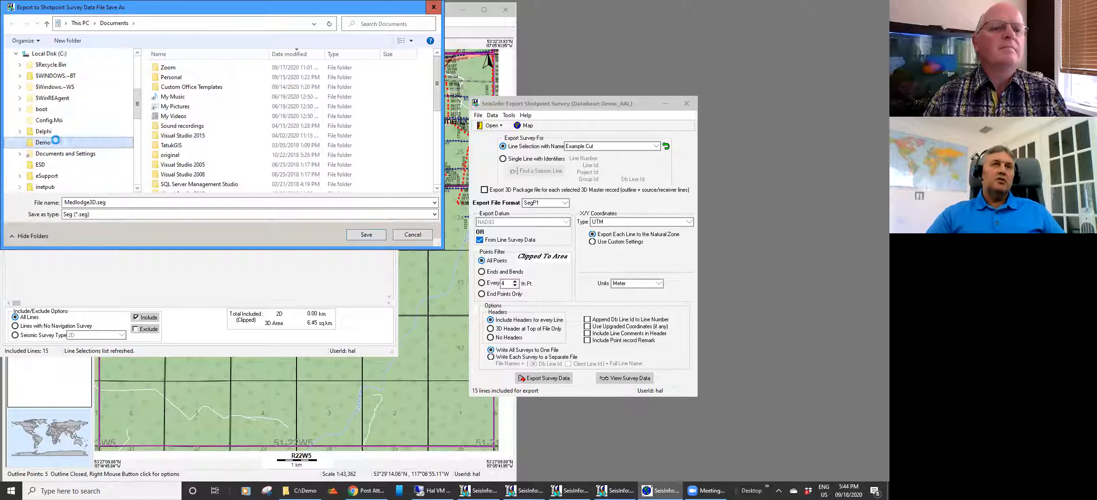
- Create a folder named Example_Cut inside C:\Demo and open it as the export destination
right_click(221, 176)
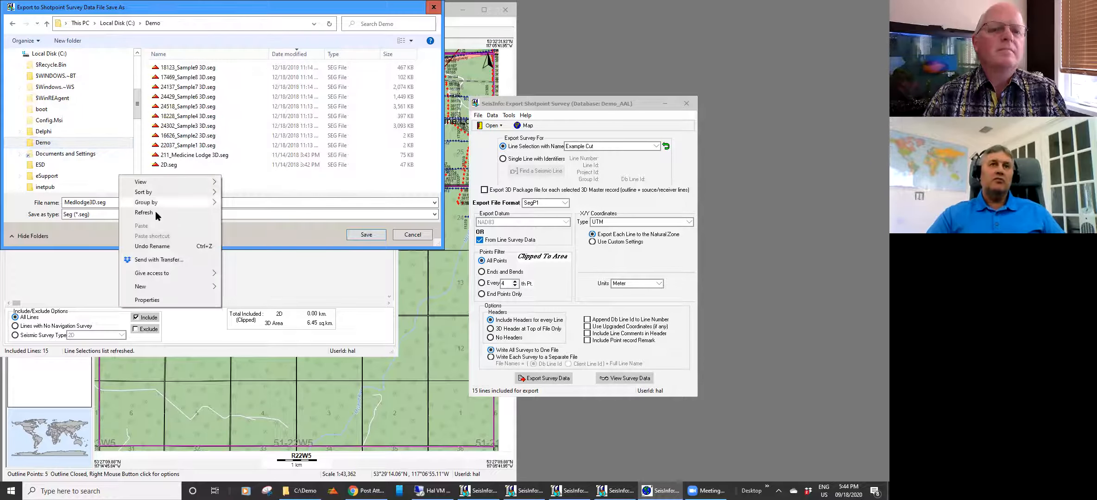
mouse_move(141, 286)
click(323, 176)
text(Exampl)
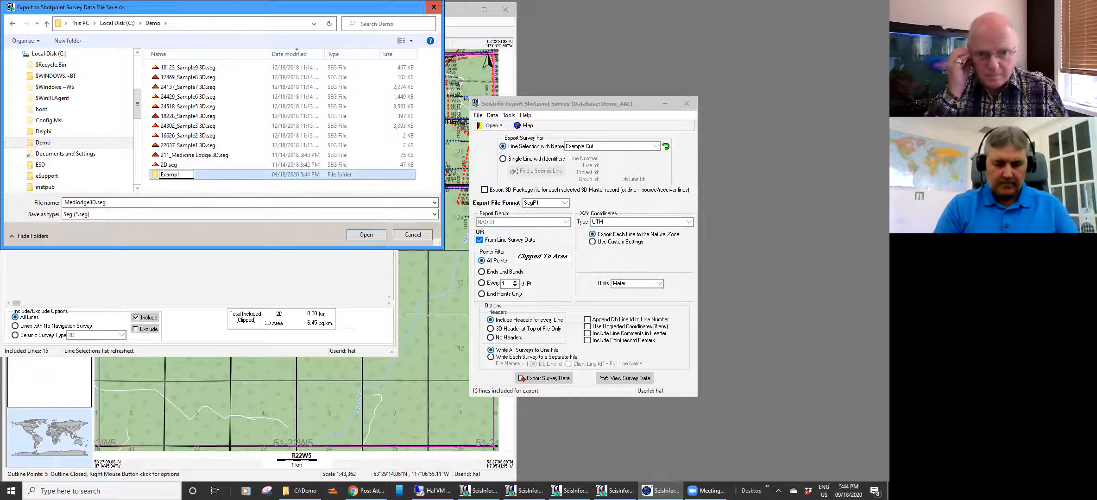
text(e_Cut)
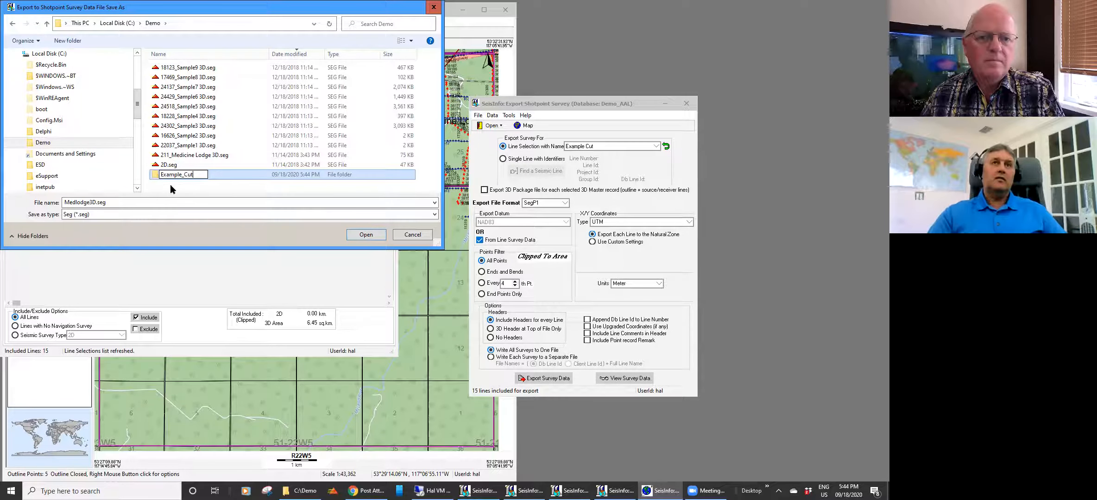
double_click(156, 178)
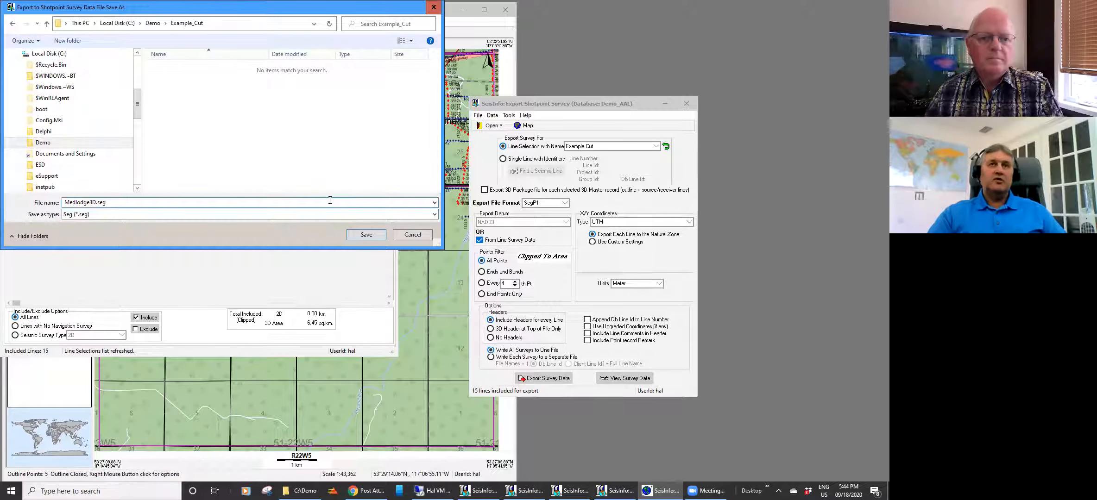
- Export the shotpoint survey to Medlodge3D.seg in the Example_Cut folder and dismiss the export statistics
click(366, 235)
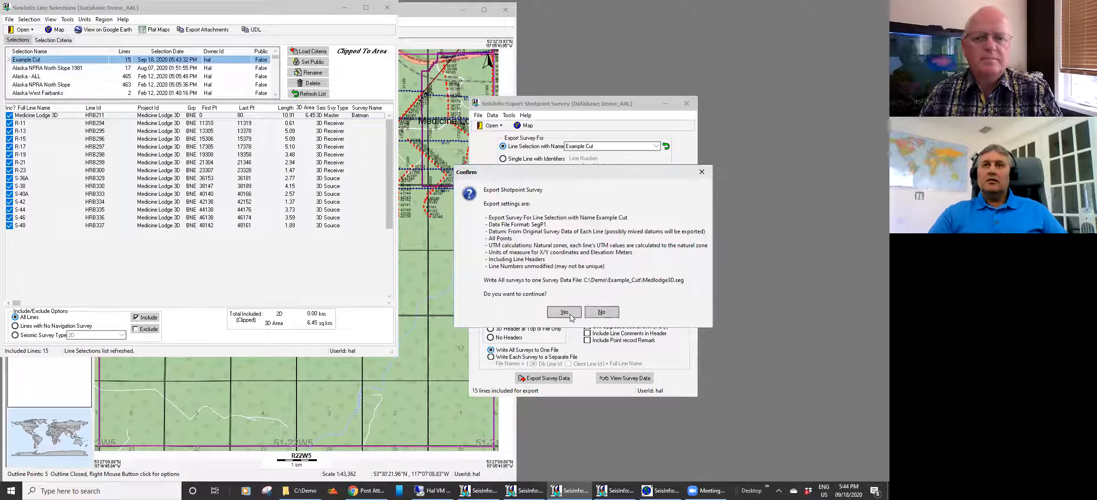
click(564, 312)
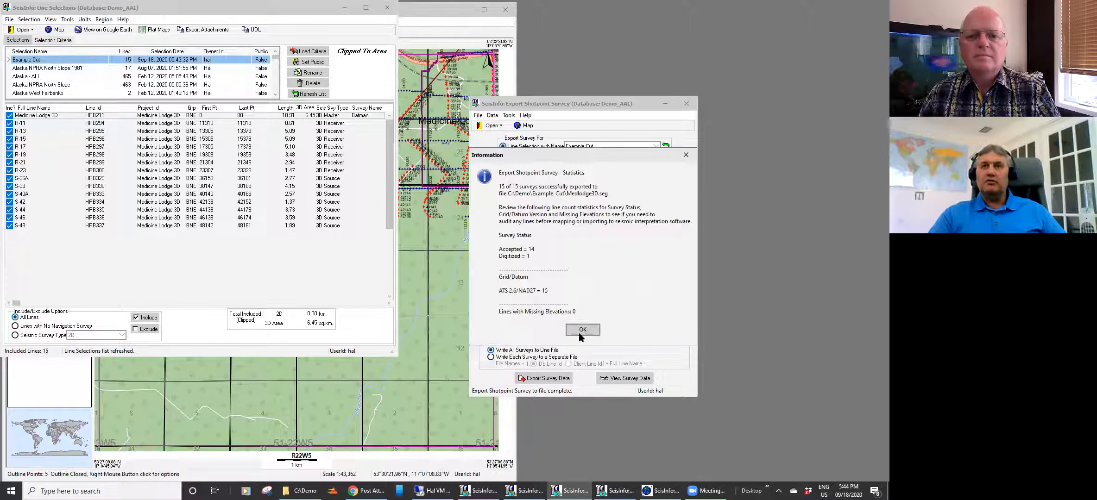
click(580, 330)
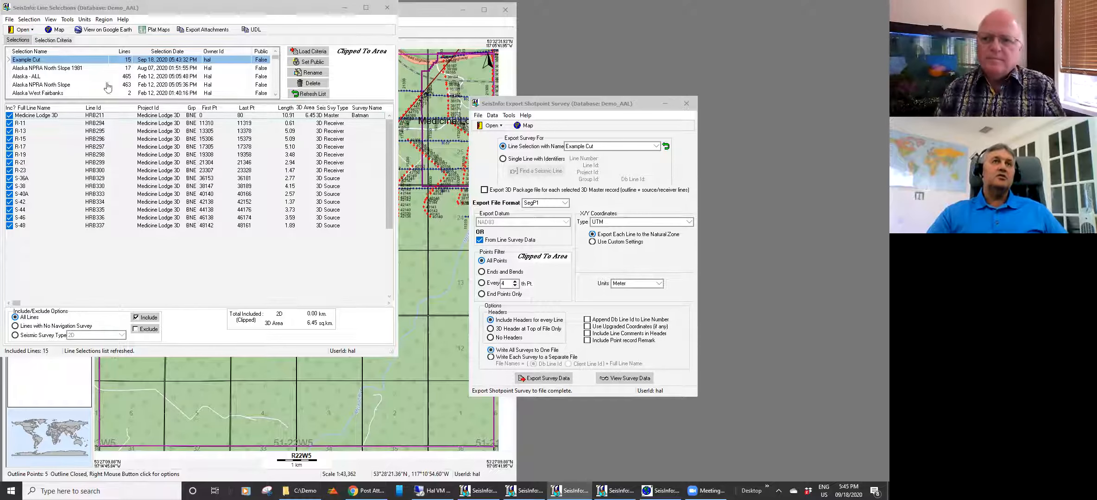
- Set up a SegY header and CDP export for the Example Cut selection, using line survey datum and creating clipped SegY files
click(23, 31)
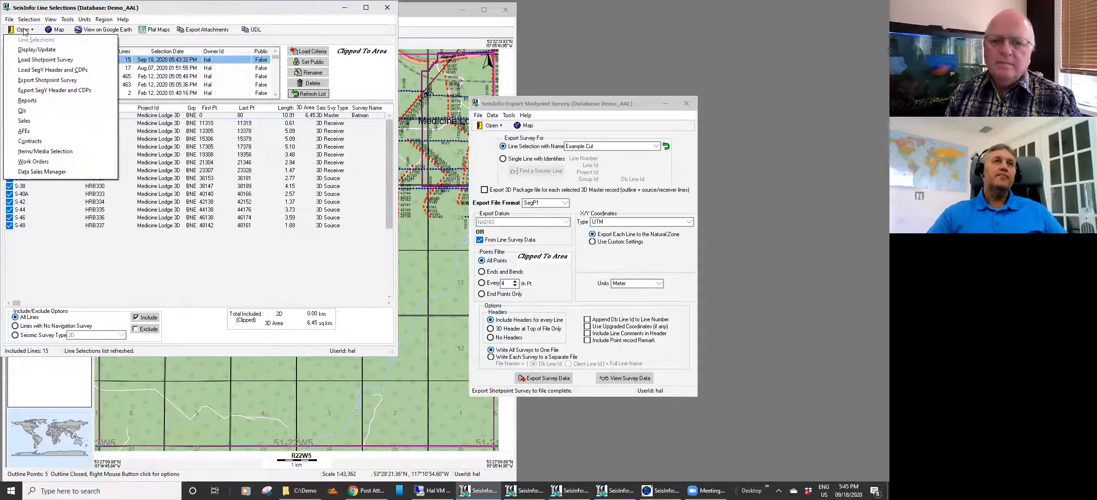
click(52, 90)
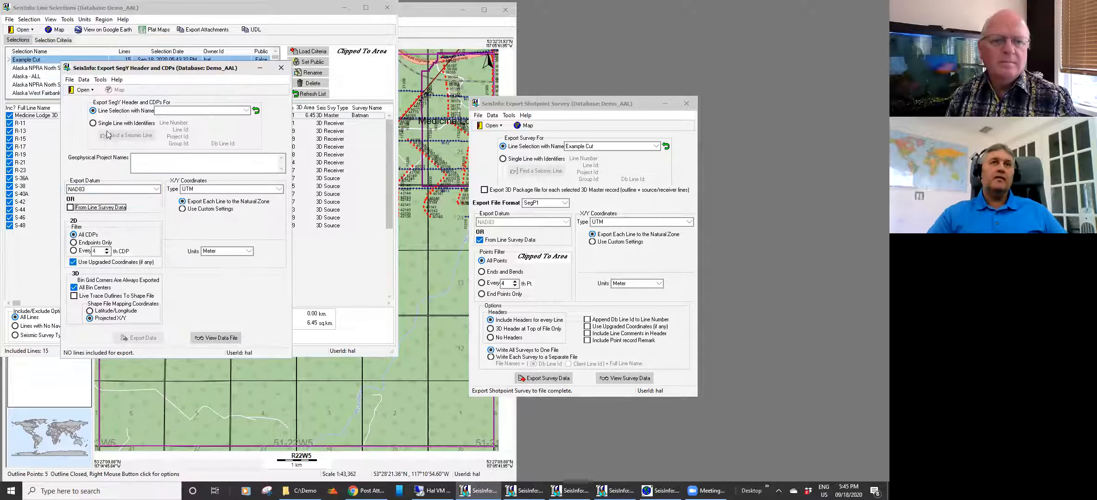
click(246, 110)
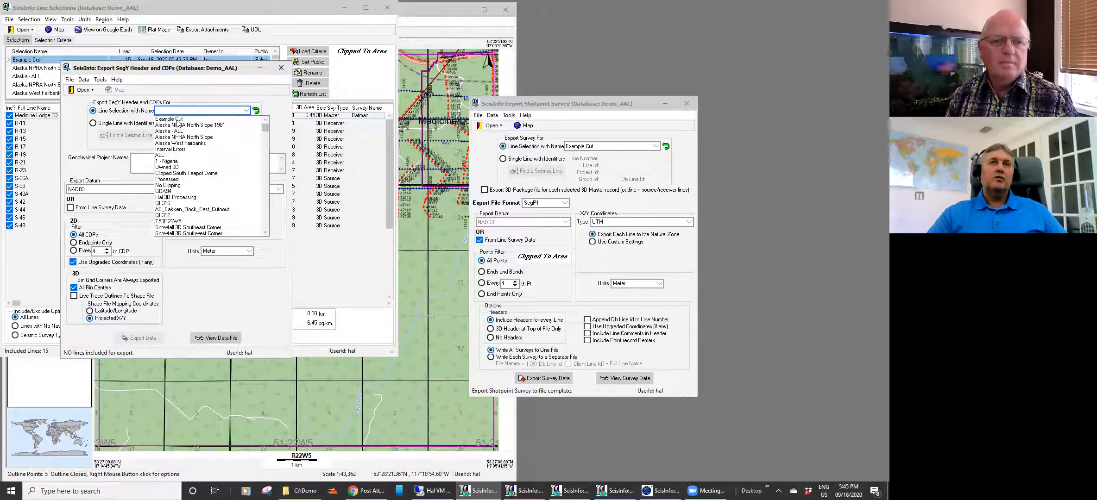
click(177, 120)
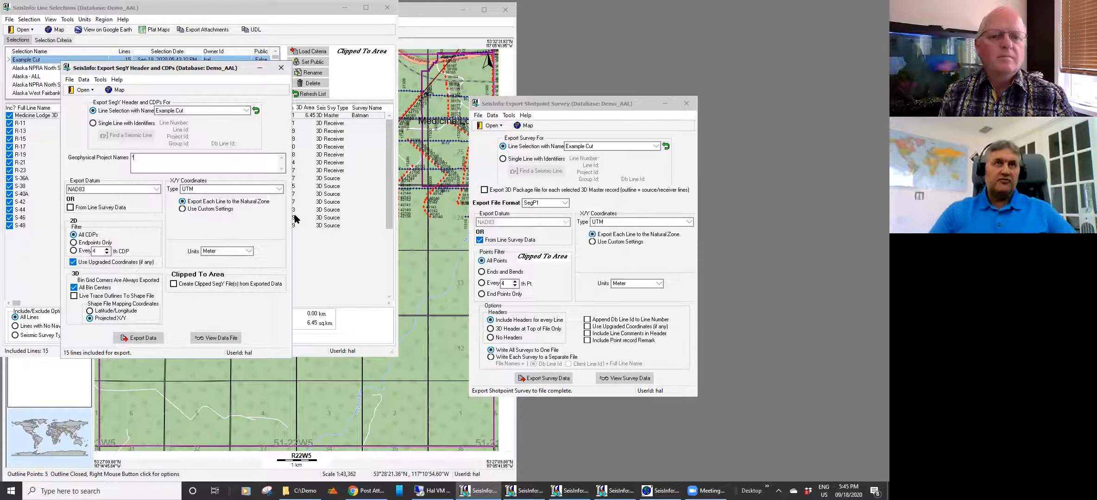
click(83, 209)
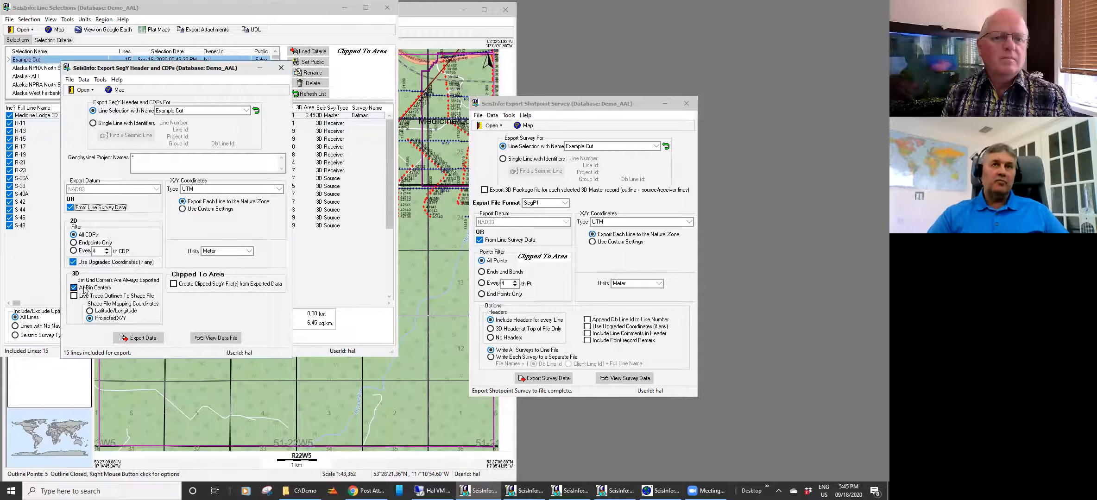
click(174, 285)
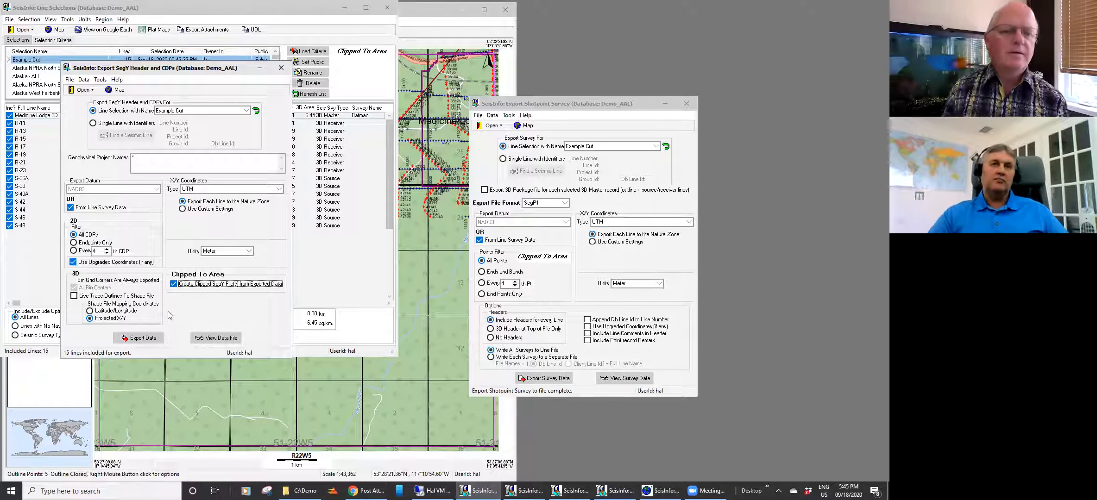
- Export the SegY header and CDP data to Med3D.txt in the Example_Cut folder
click(134, 338)
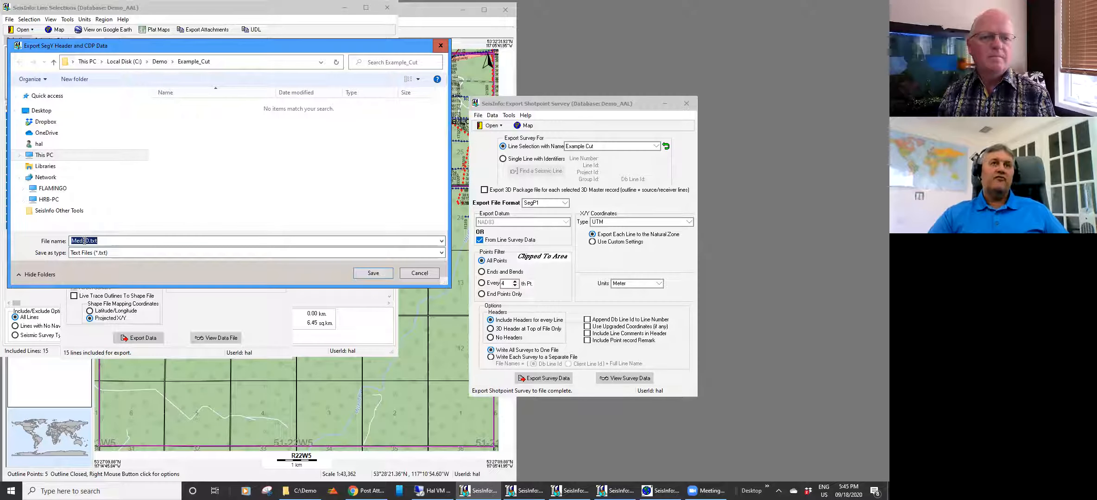
click(372, 272)
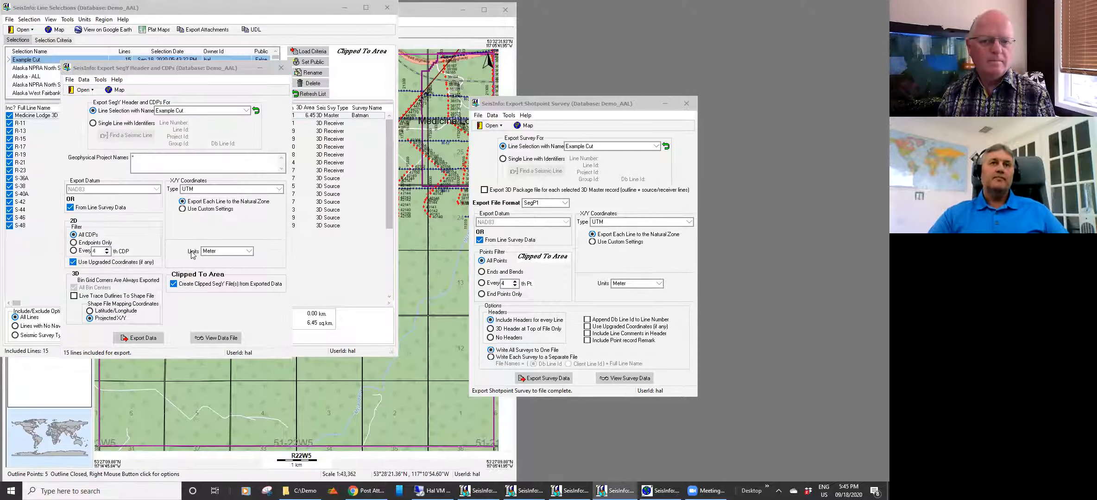
click(158, 269)
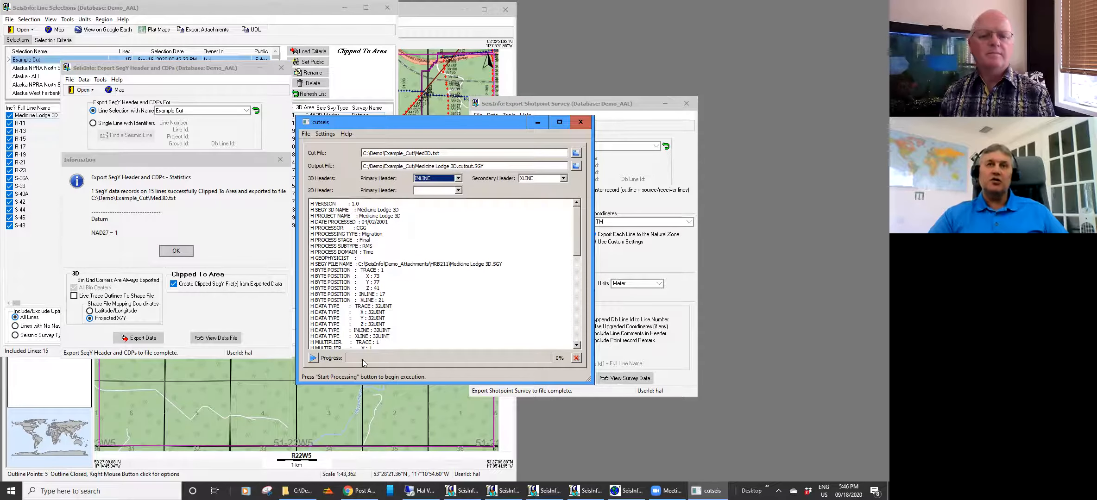
- Run the cutseis processing to write Medicine Lodge 3D.cutout.SGY, and close cutseis and the export statistics
click(314, 359)
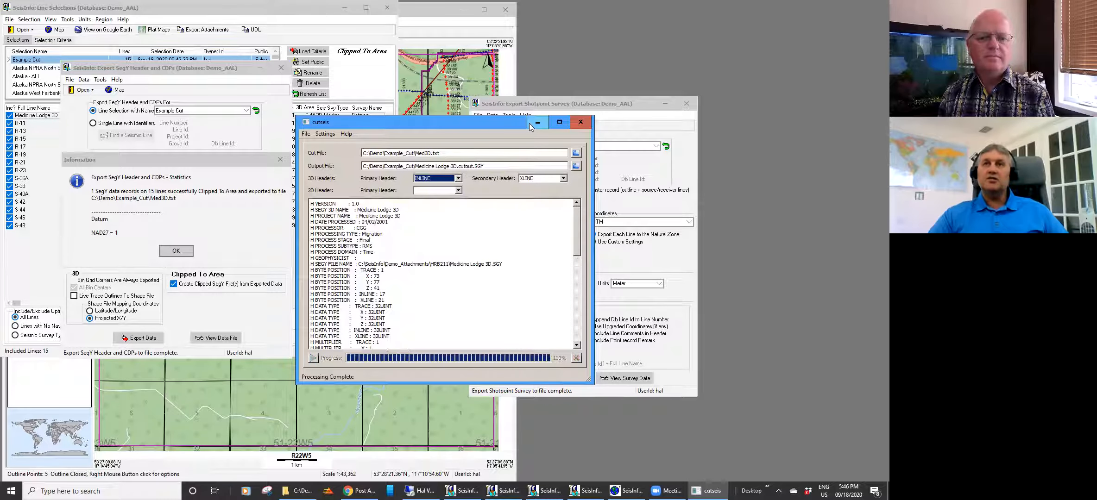
click(586, 125)
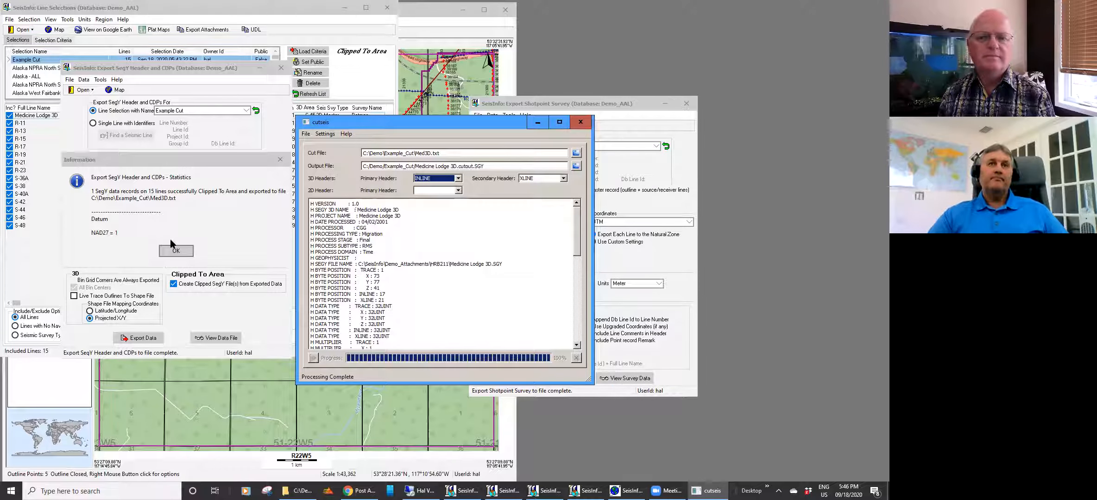
click(178, 254)
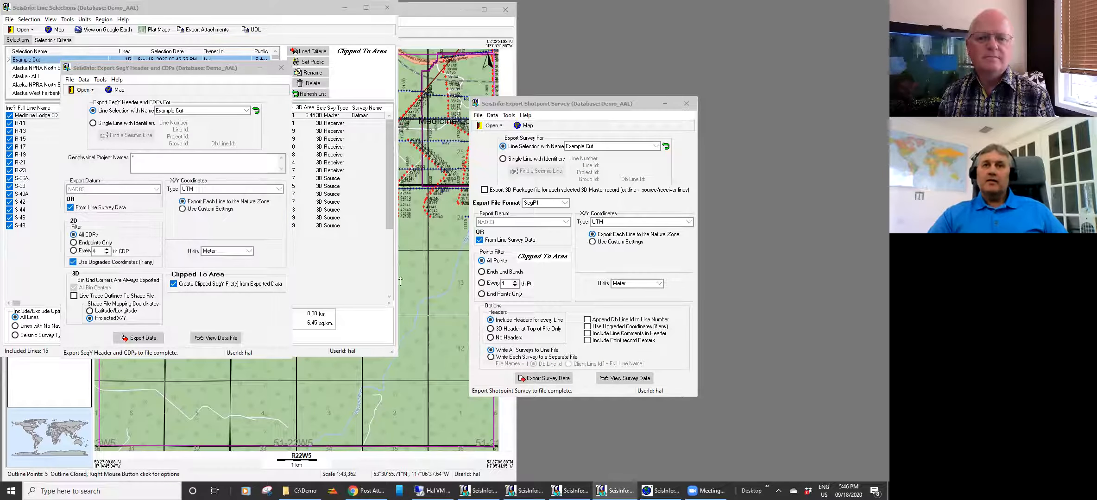
- Switch to File Explorer, view the seismic section of Medicine Lodge 3D.cutout.SGY from C:\Demo\Example_Cut, and return to SeisInfo's line selections
click(301, 491)
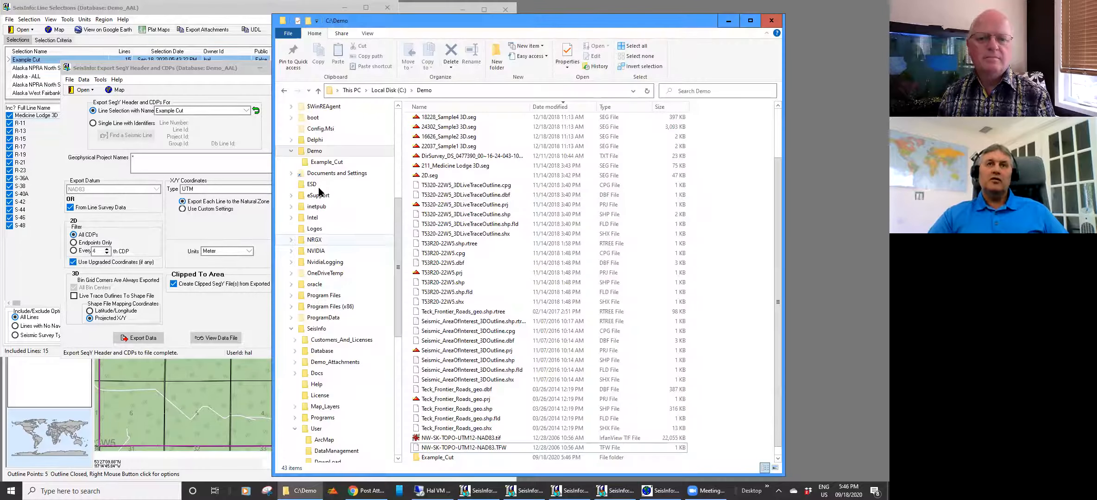
click(326, 162)
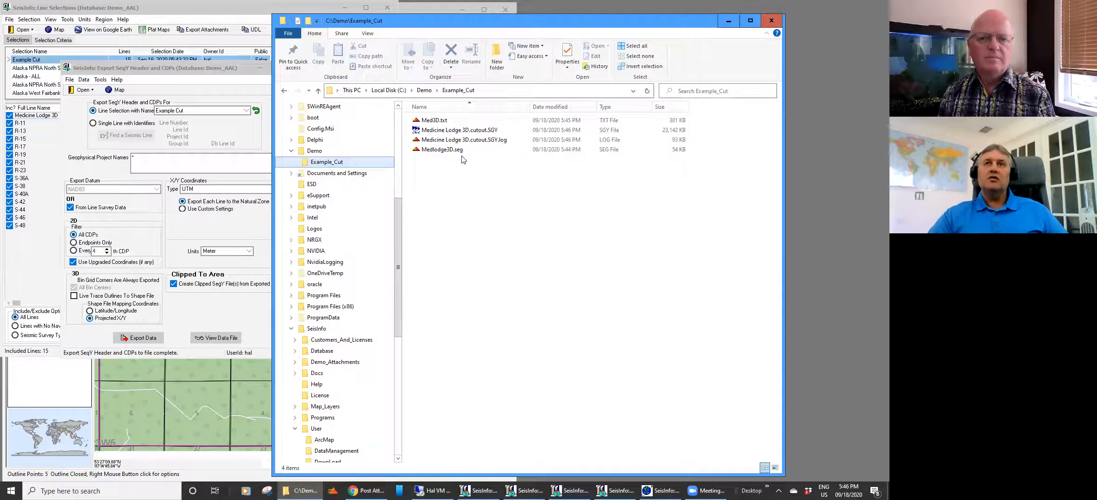
click(457, 154)
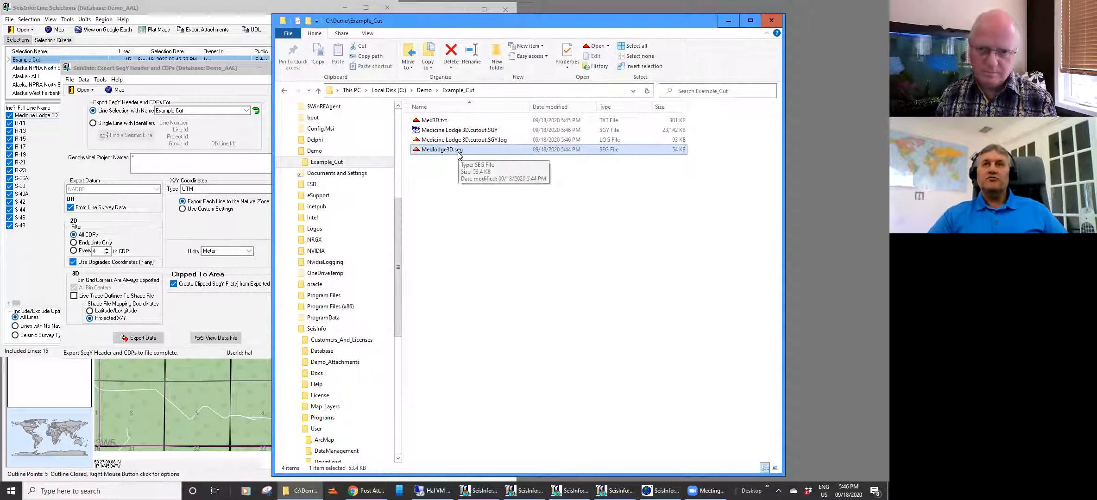
click(459, 134)
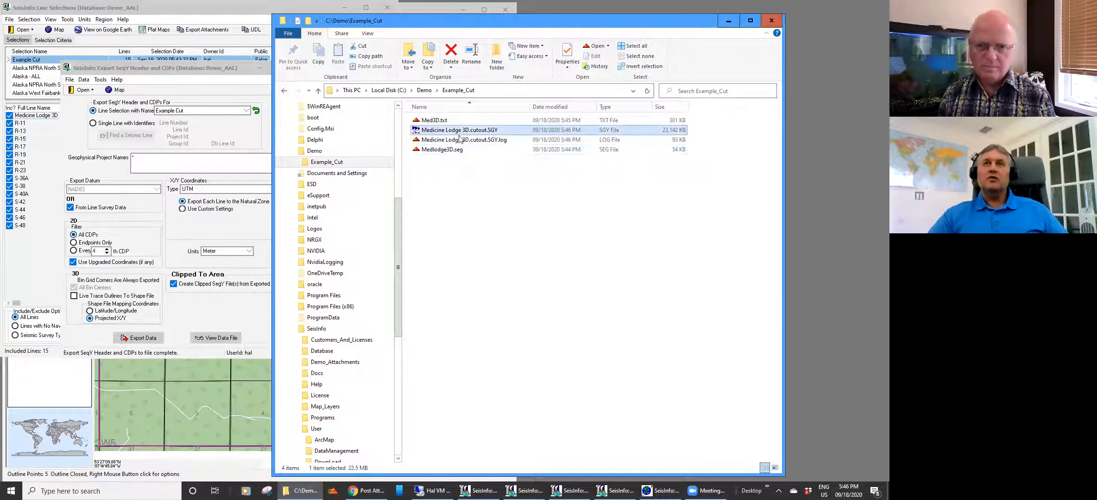
double_click(436, 133)
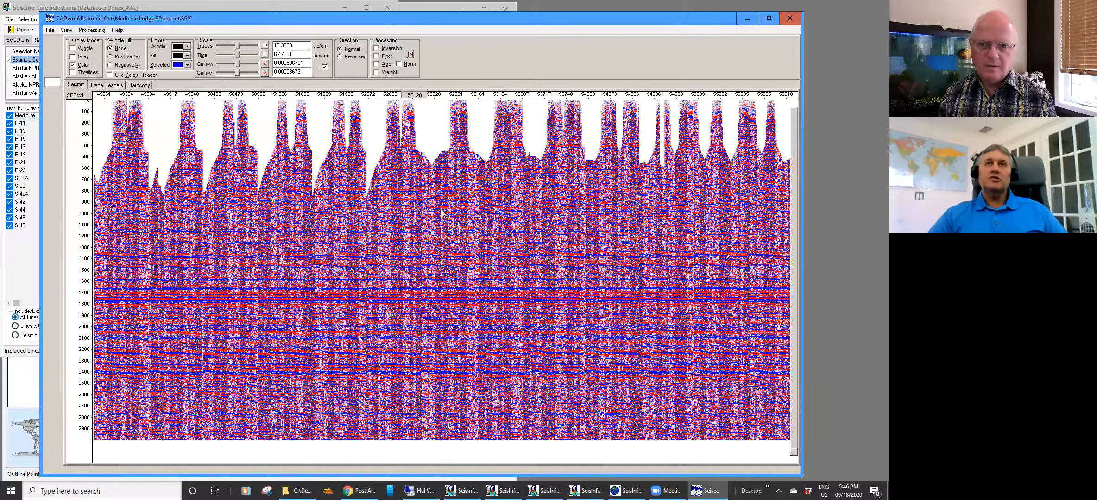
key(alt+F4)
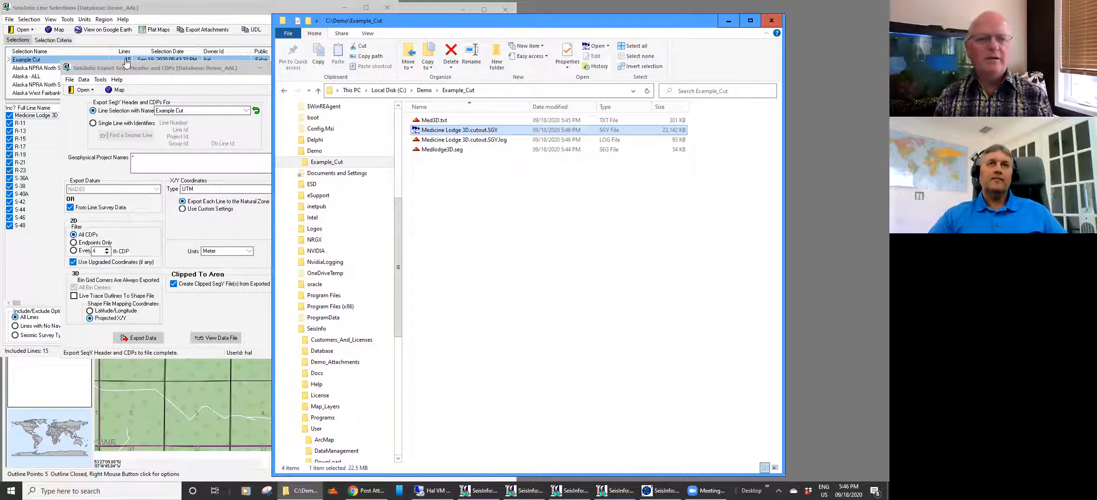
click(155, 14)
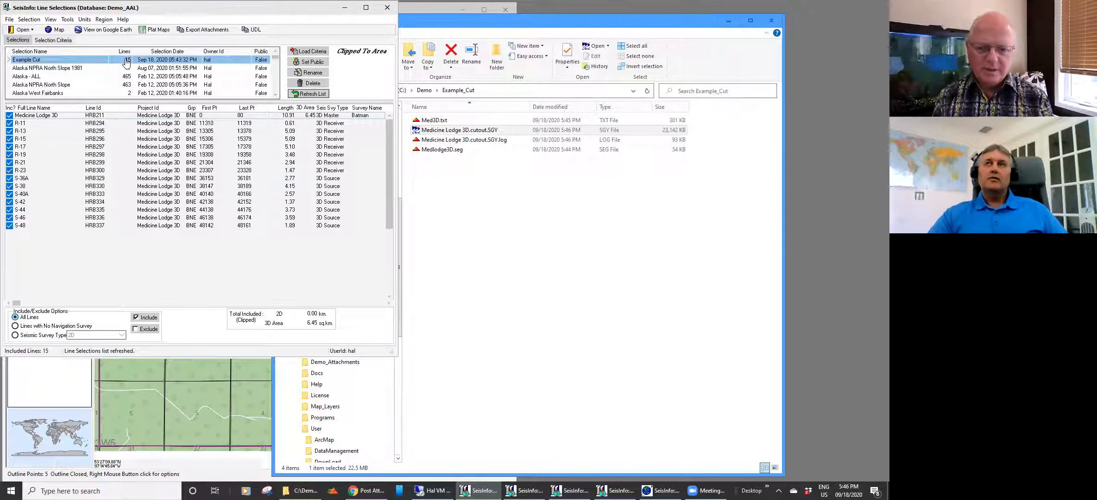